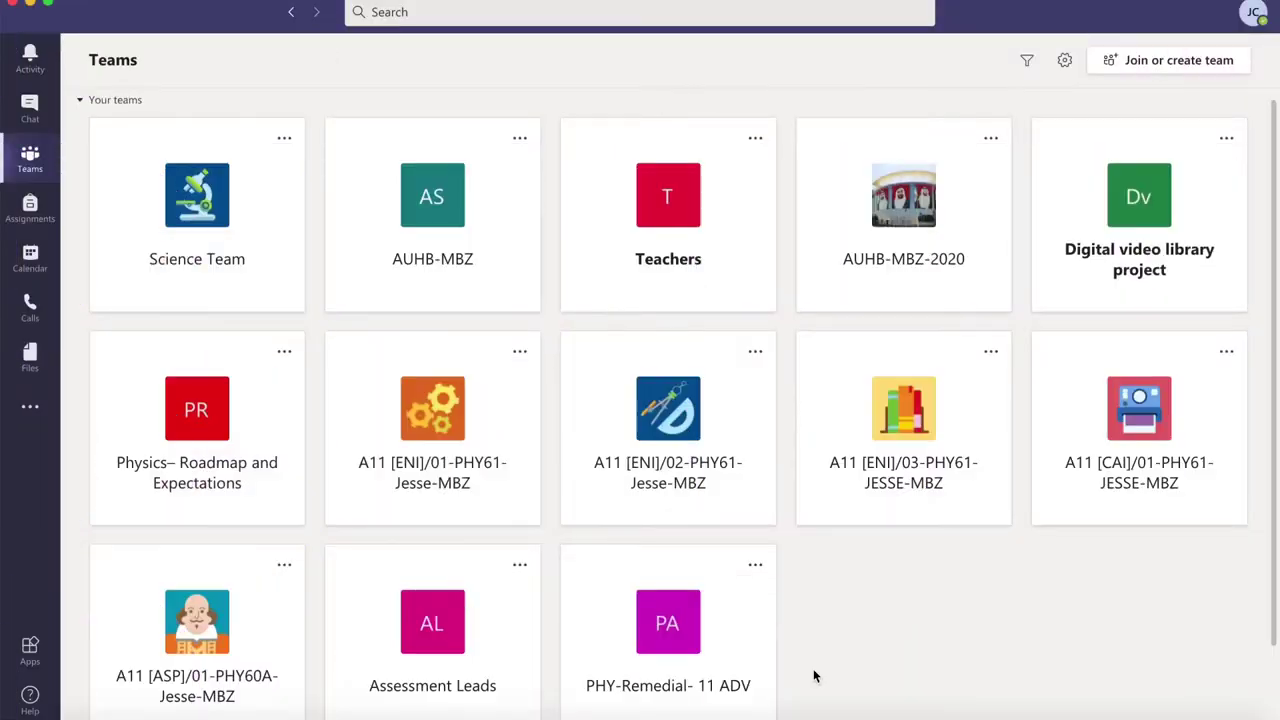
# Open the A11 [CAI] PHY61 class team and start adding a new channel from its options
pyautogui.scroll(-1, 815, 677)
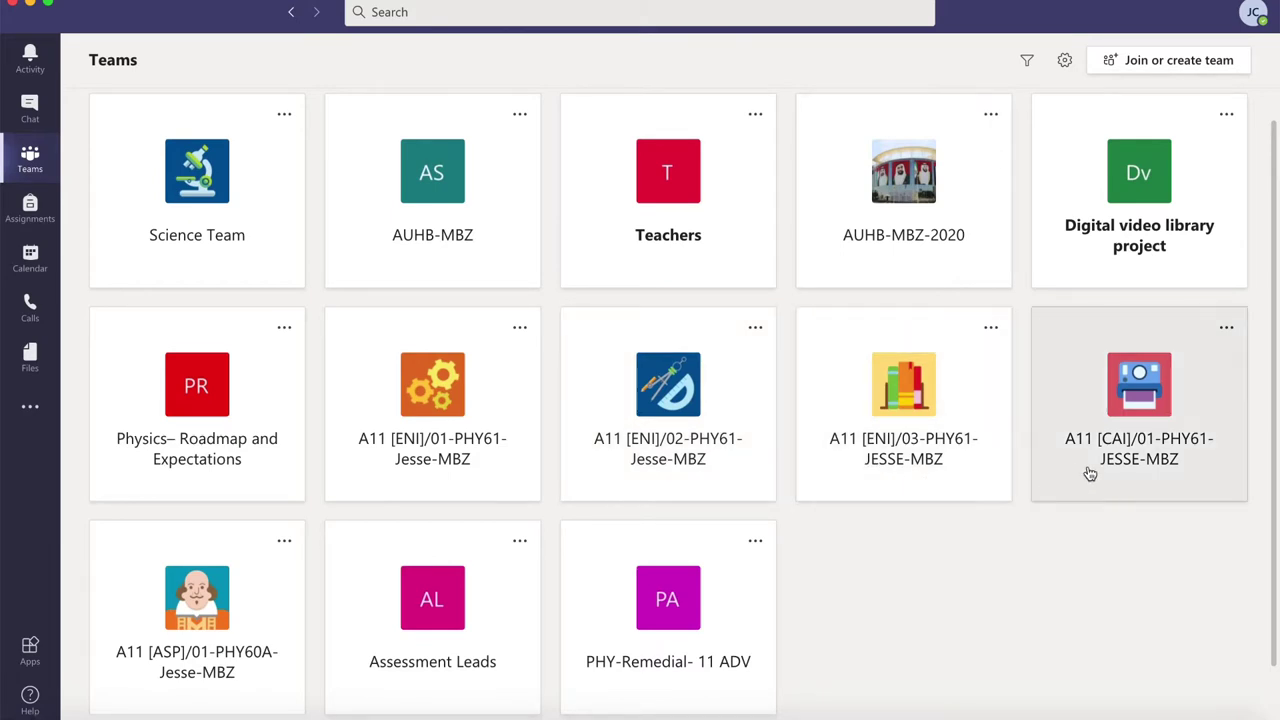
pyautogui.click(1165, 432)
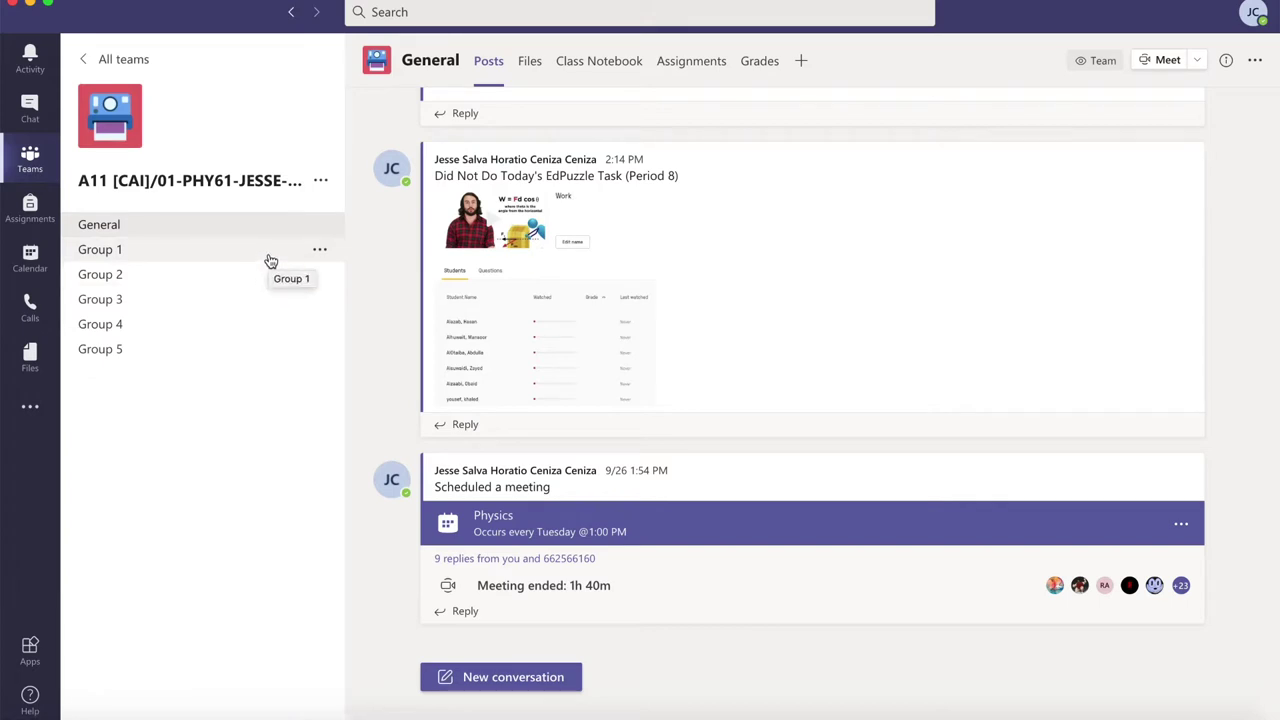
pyautogui.click(320, 185)
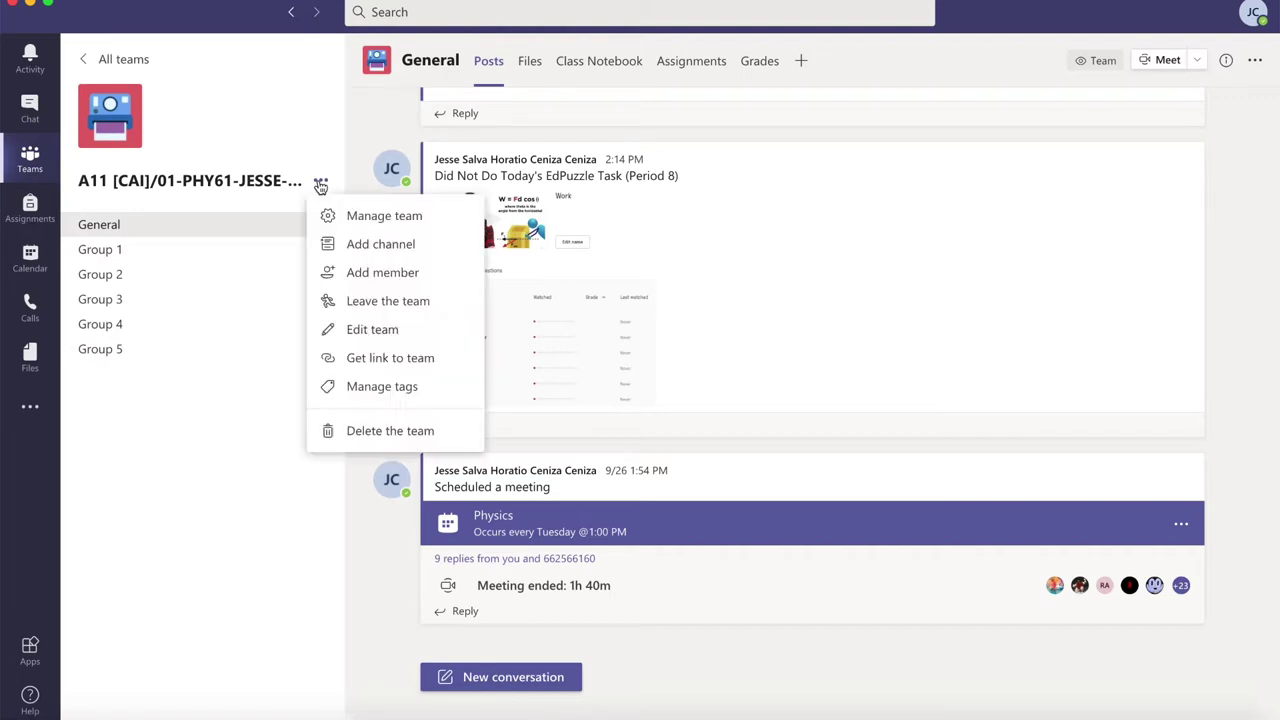
pyautogui.click(371, 244)
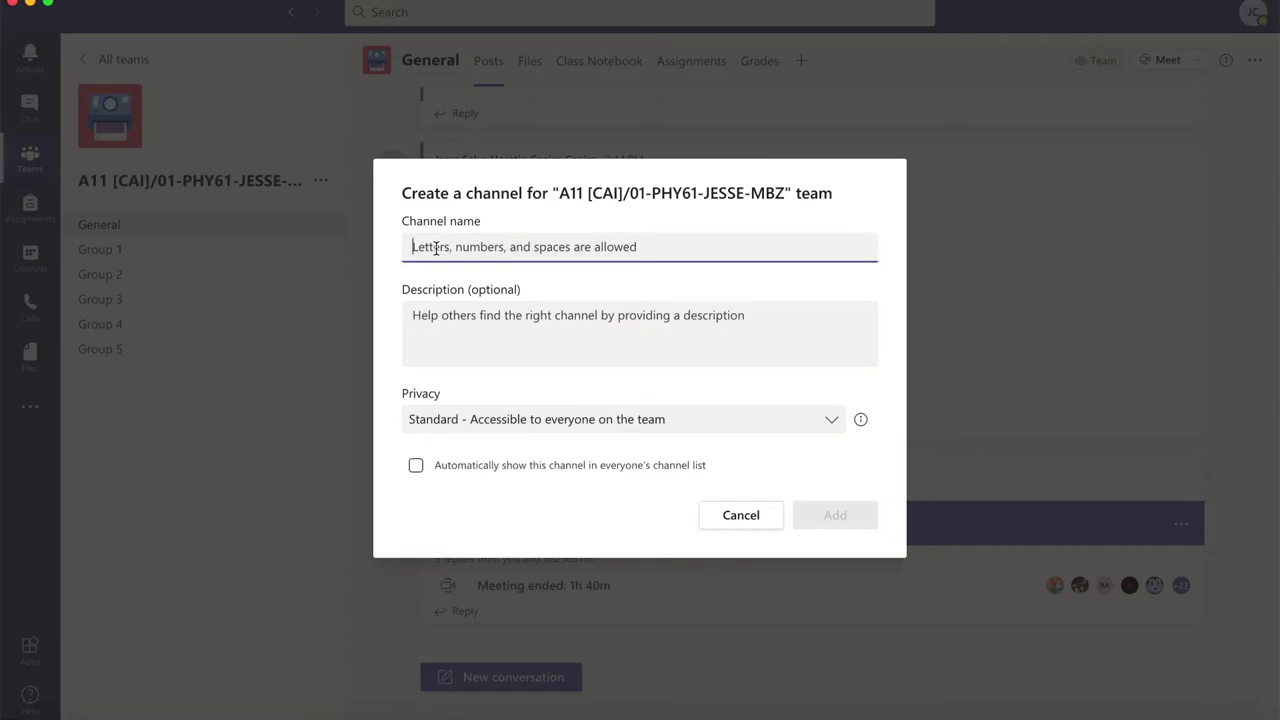
# Create a channel named 'Group 6' that shows automatically in everyone's channel list
pyautogui.write('Gr')
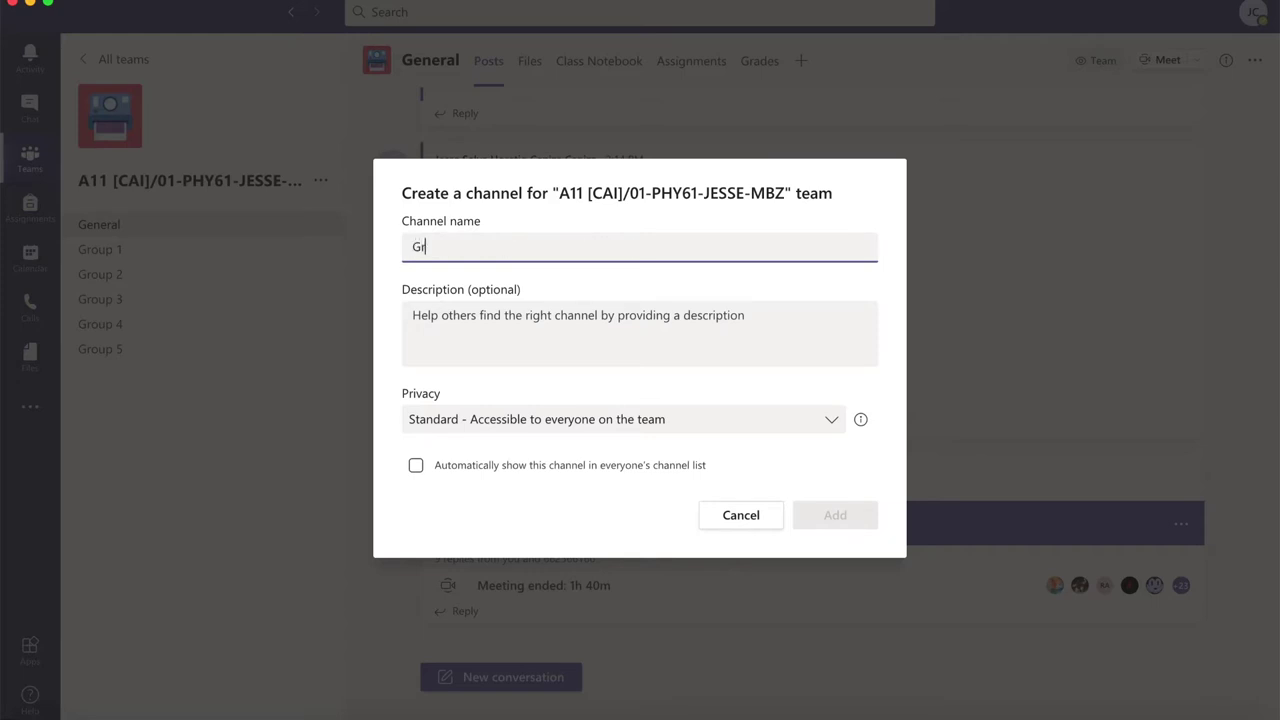
pyautogui.write('oup')
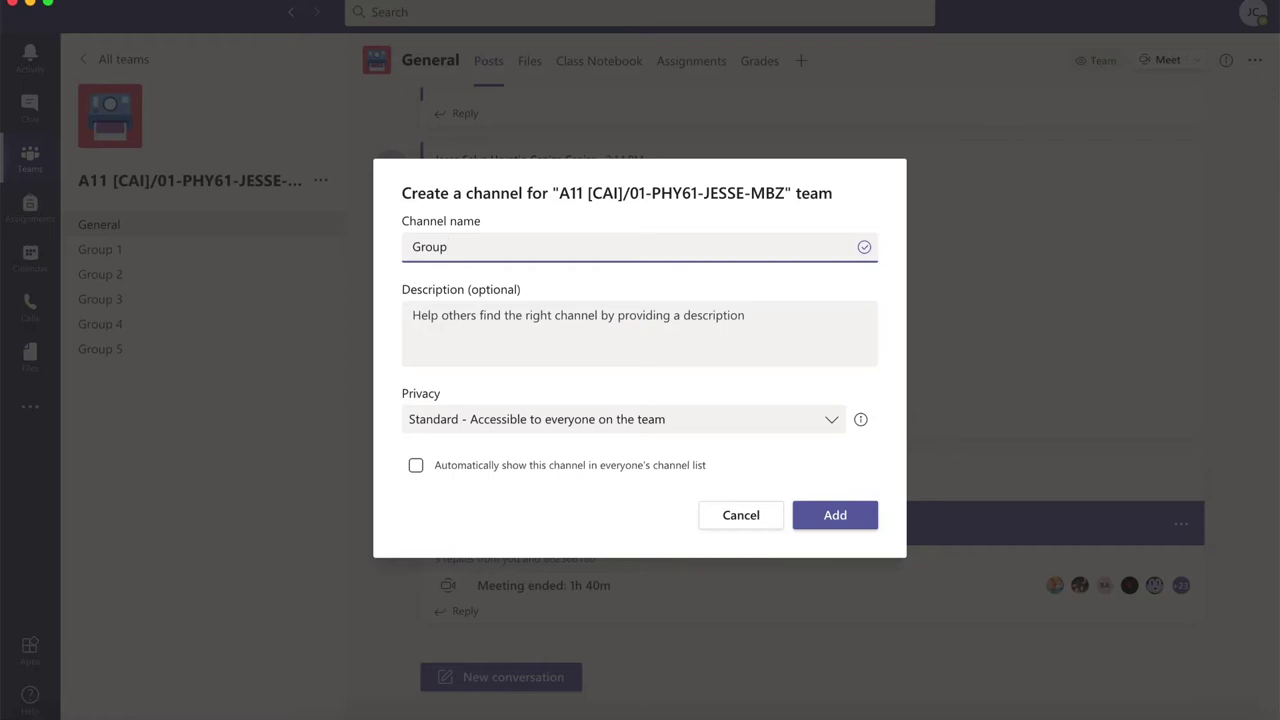
pyautogui.write('6')
pyautogui.click(417, 467)
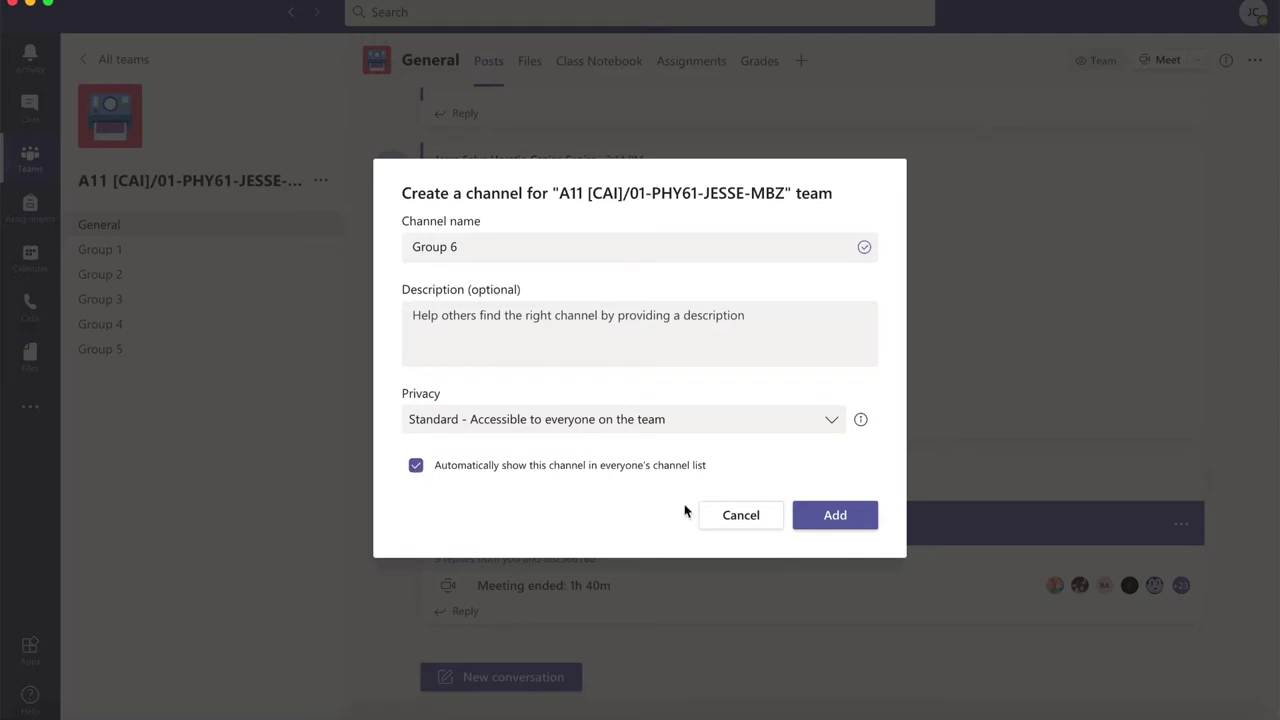
pyautogui.click(838, 518)
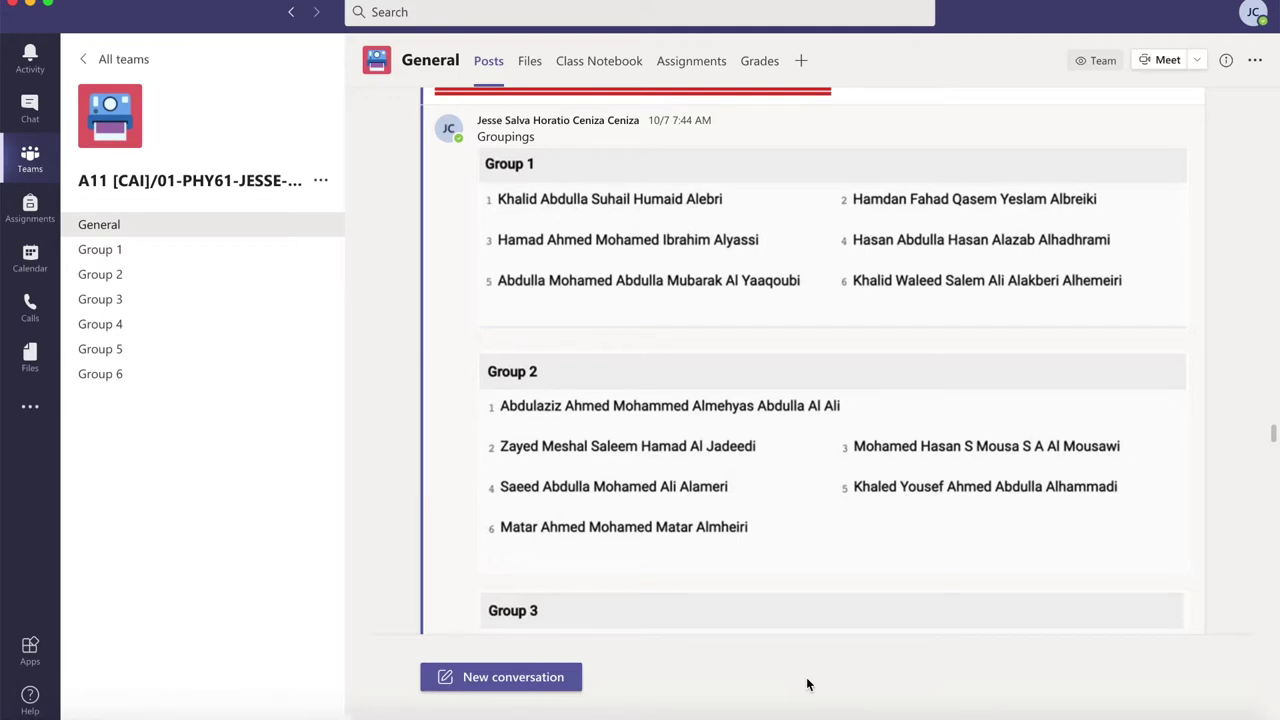
# Scroll through the General channel's Groupings post to check the members of Groups 1 to 5
pyautogui.scroll(-2, 866, 428)
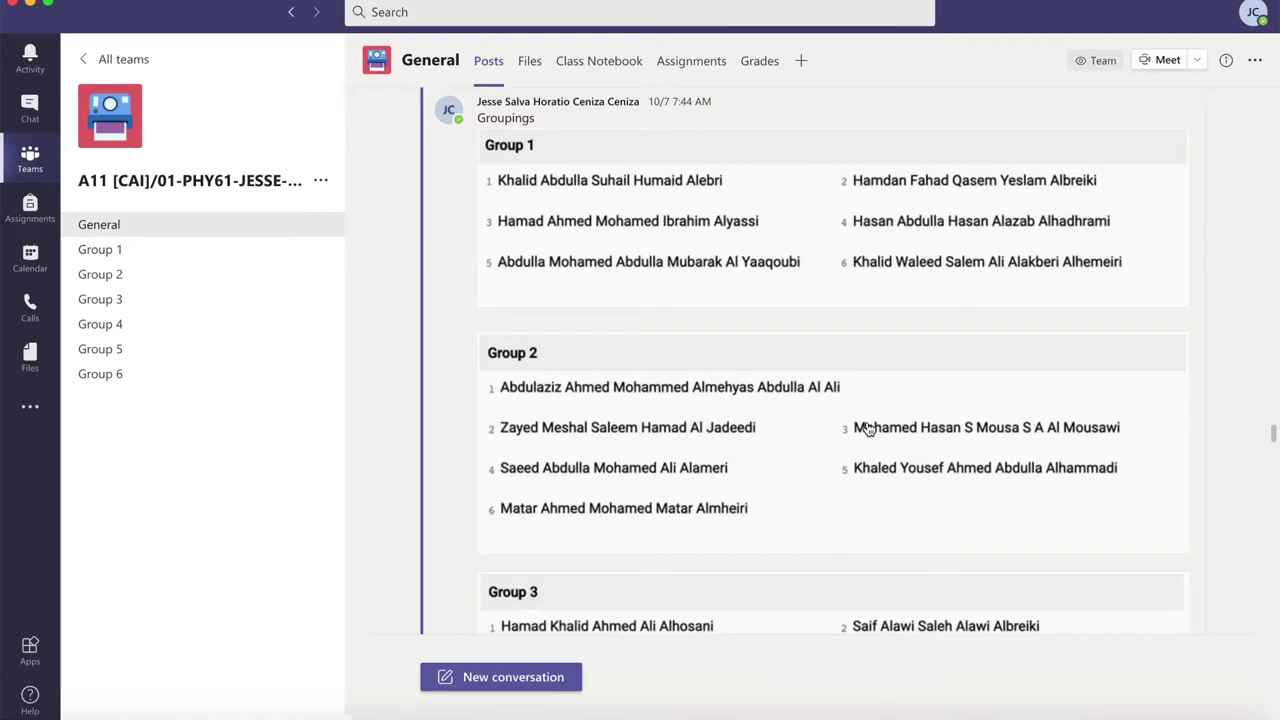
pyautogui.scroll(-4, 869, 429)
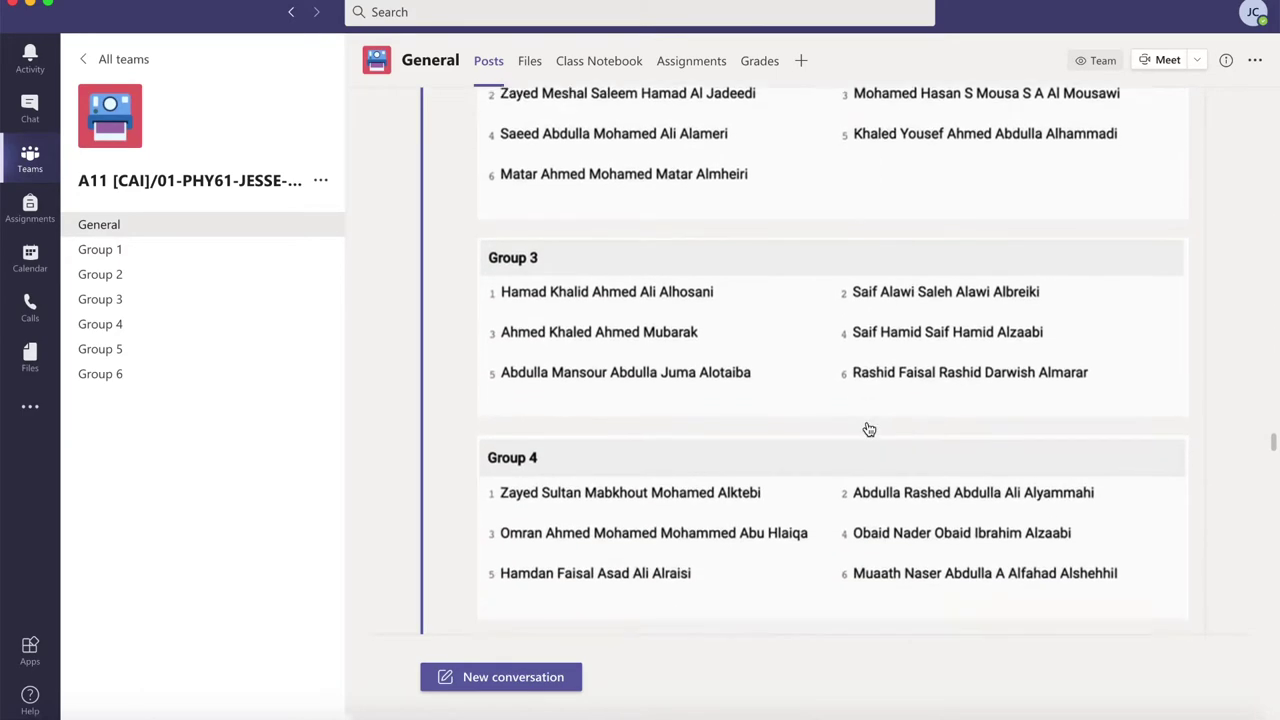
pyautogui.scroll(-3, 869, 429)
pyautogui.scroll(3, 869, 429)
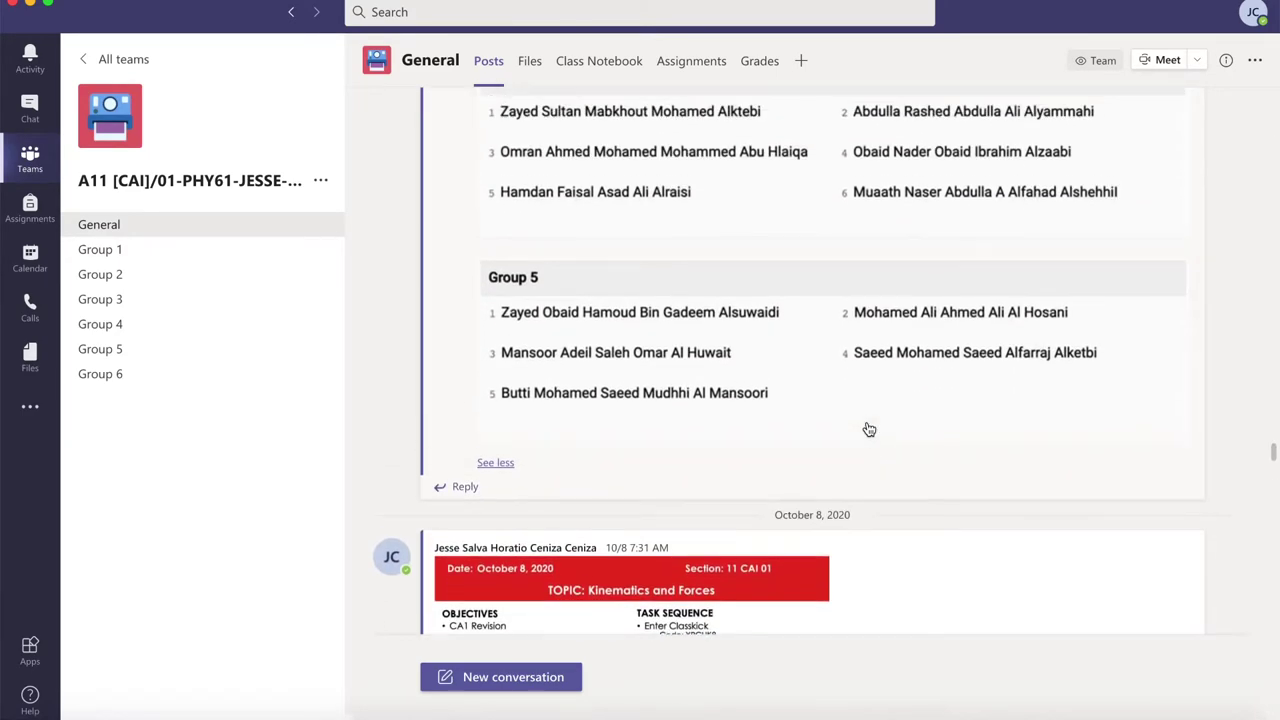
pyautogui.scroll(3, 869, 429)
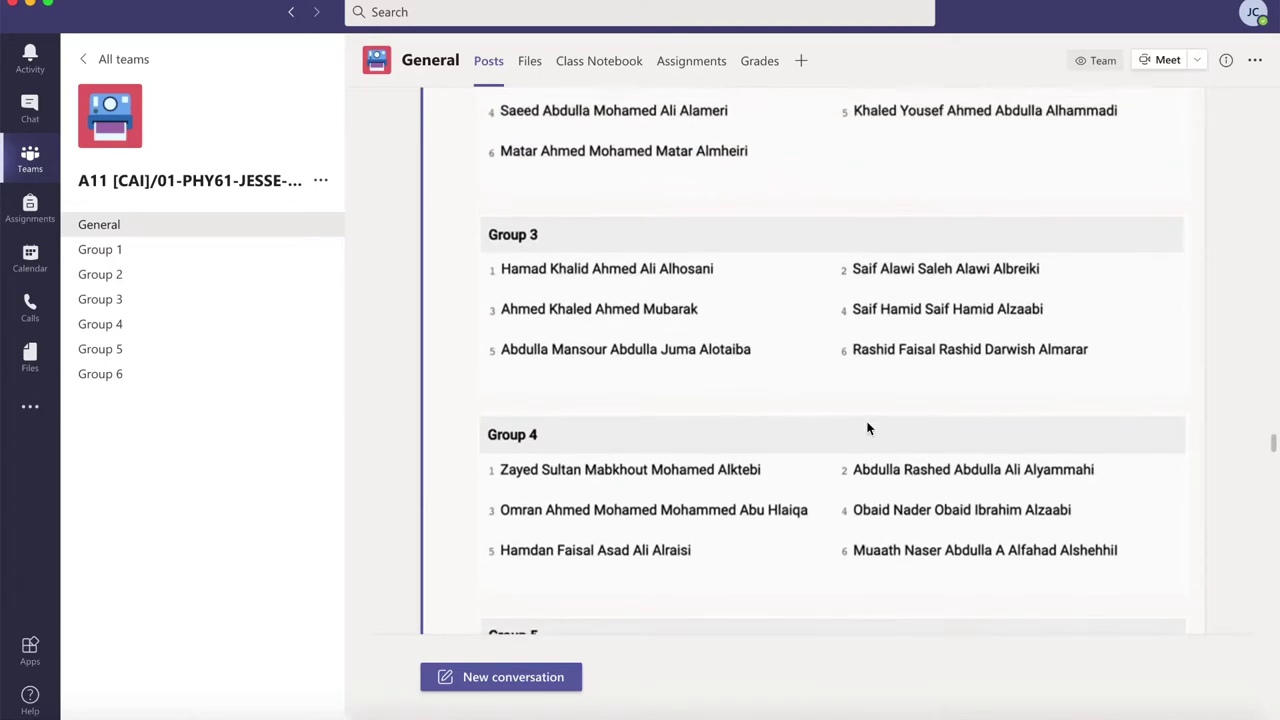
pyautogui.scroll(2, 869, 429)
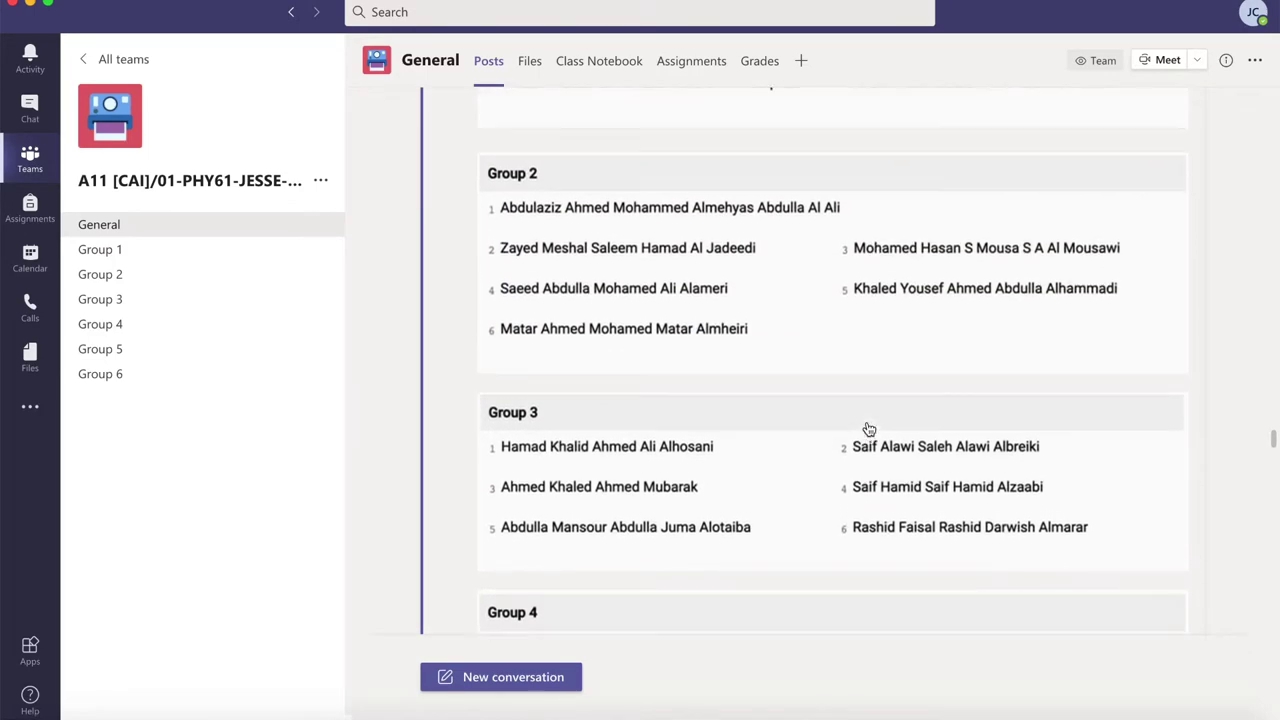
pyautogui.scroll(2, 869, 429)
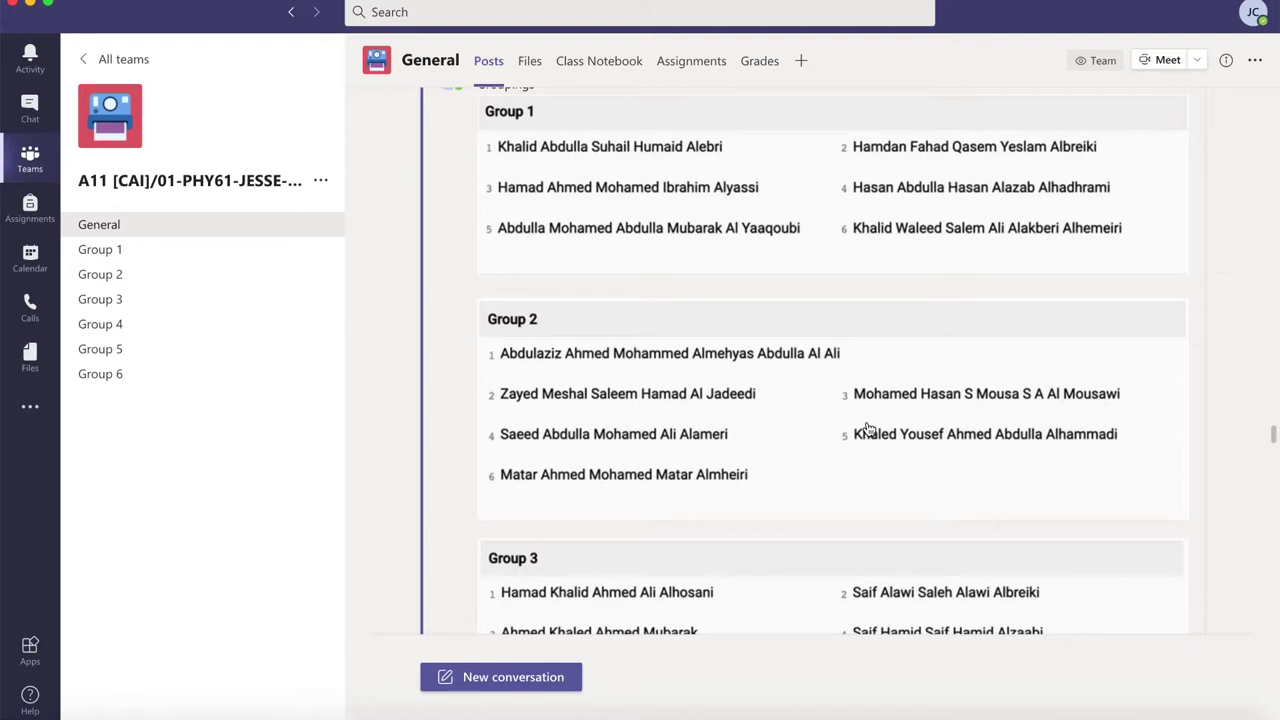
pyautogui.scroll(1, 869, 429)
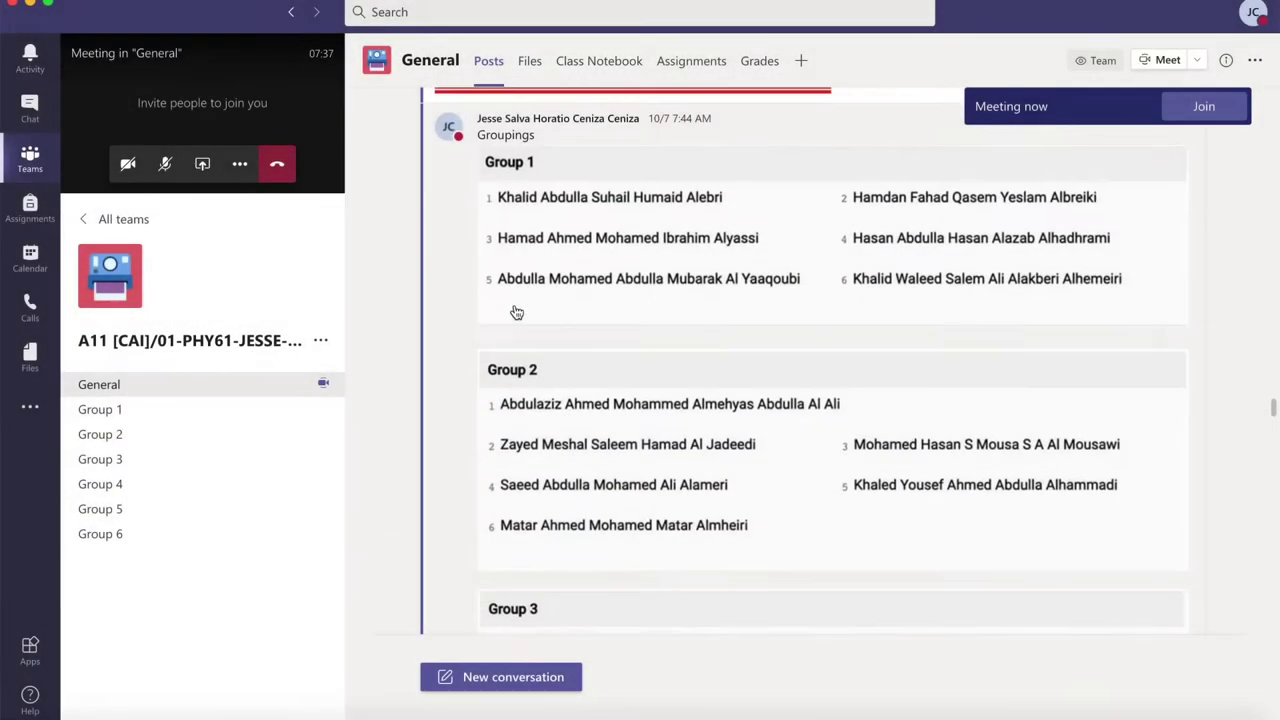
# Scroll down the General channel posts while the instant meeting keeps running
pyautogui.scroll(-10, 516, 313)
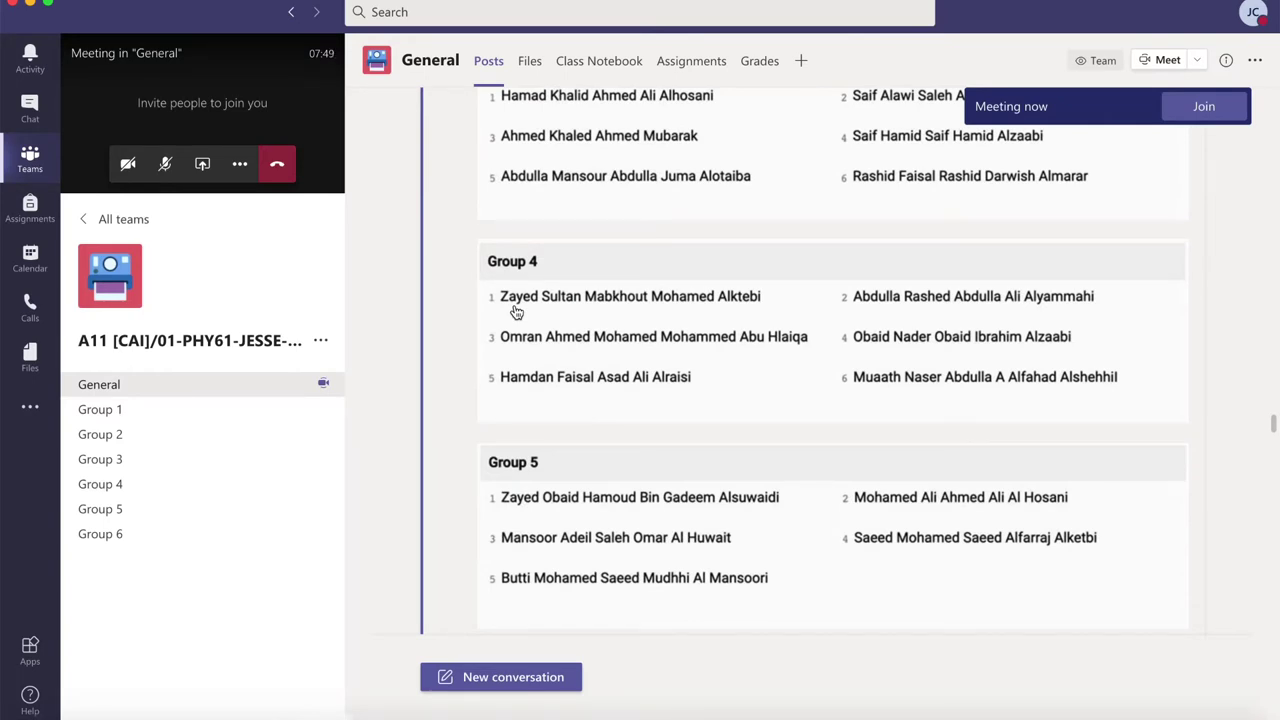
# Scroll back up the General posts, open the Group 1 channel and begin a Meet Now call
pyautogui.scroll(5, 516, 313)
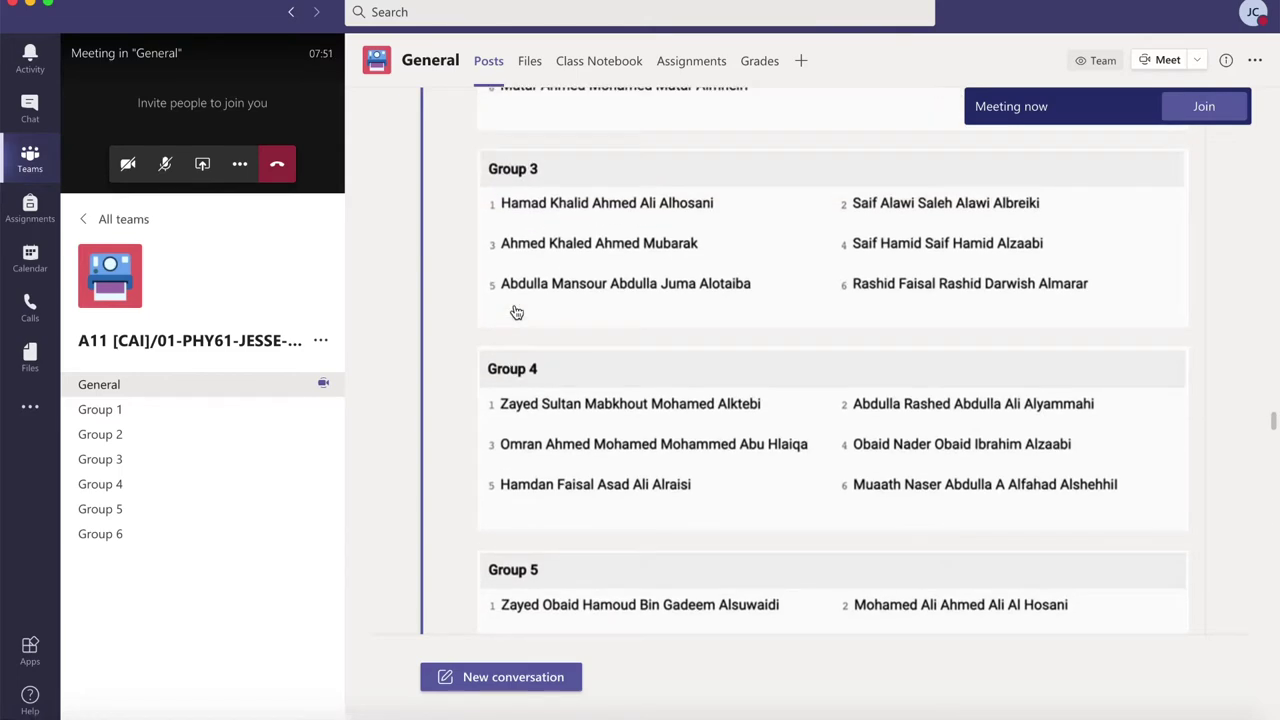
pyautogui.scroll(5, 516, 312)
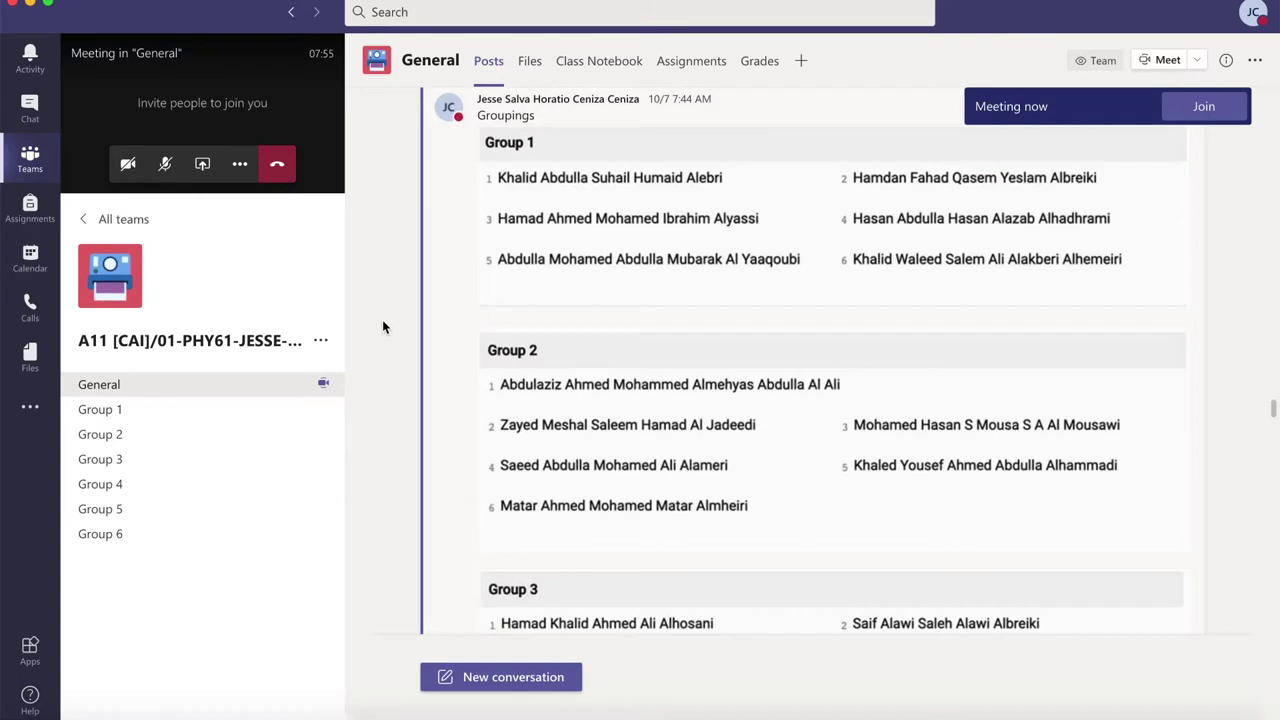
pyautogui.click(212, 417)
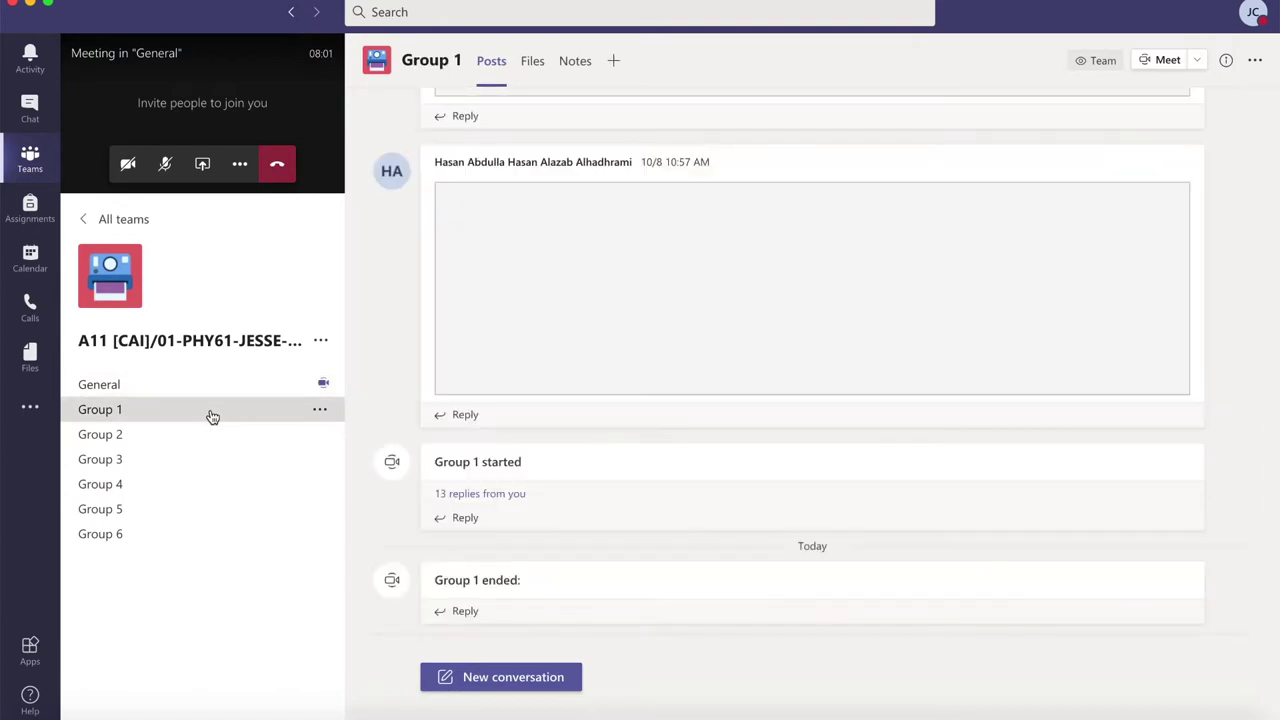
pyautogui.click(1155, 60)
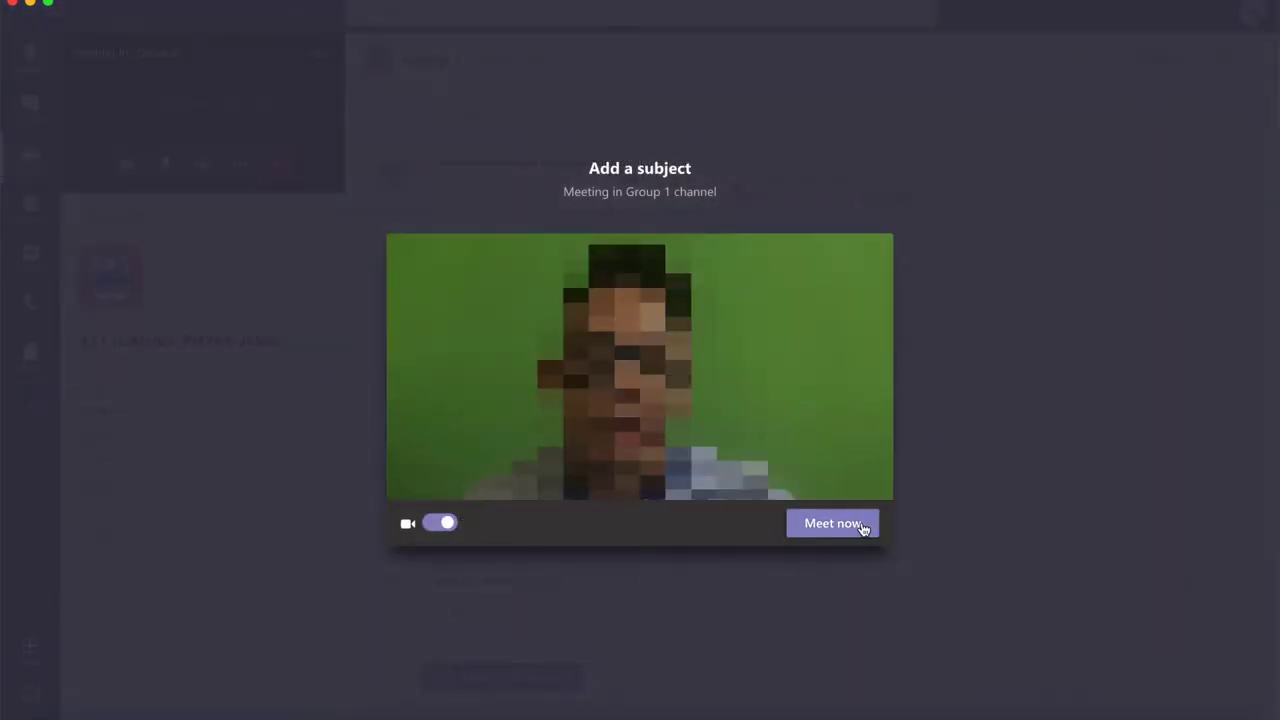
# Start the Group 1 meeting, then resume the General meeting with Group 1 on hold
pyautogui.click(862, 524)
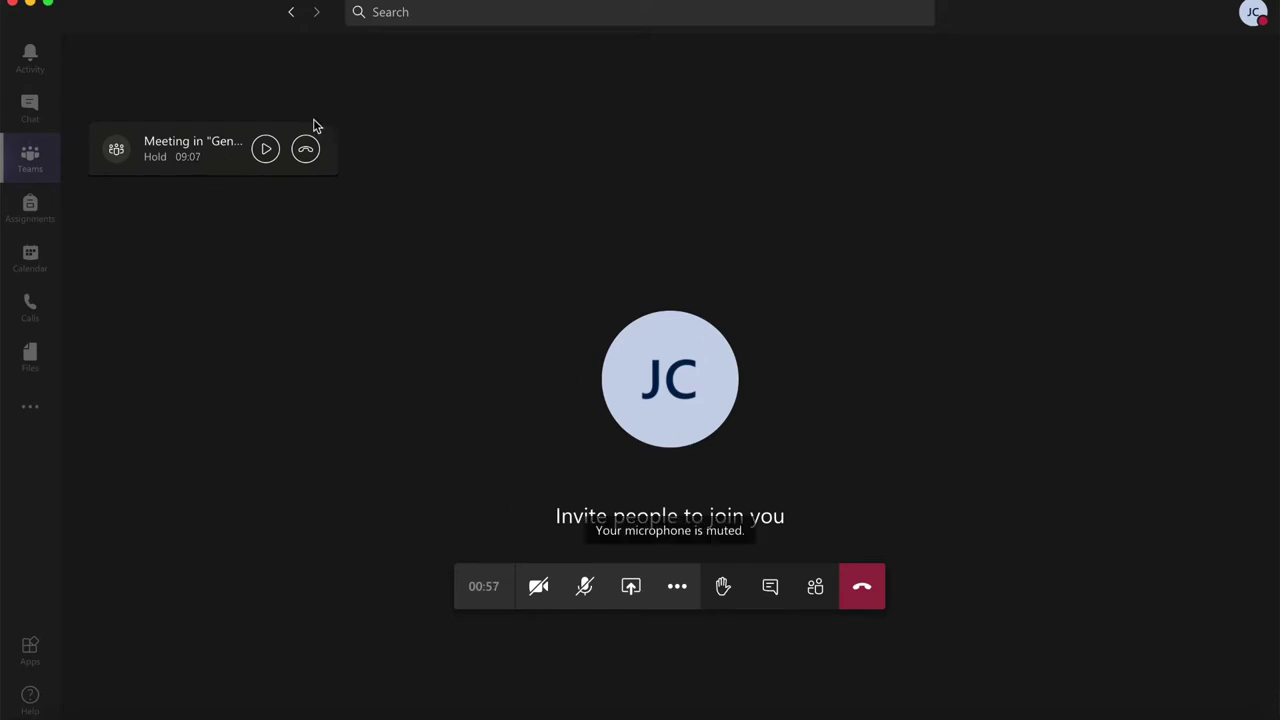
pyautogui.click(267, 157)
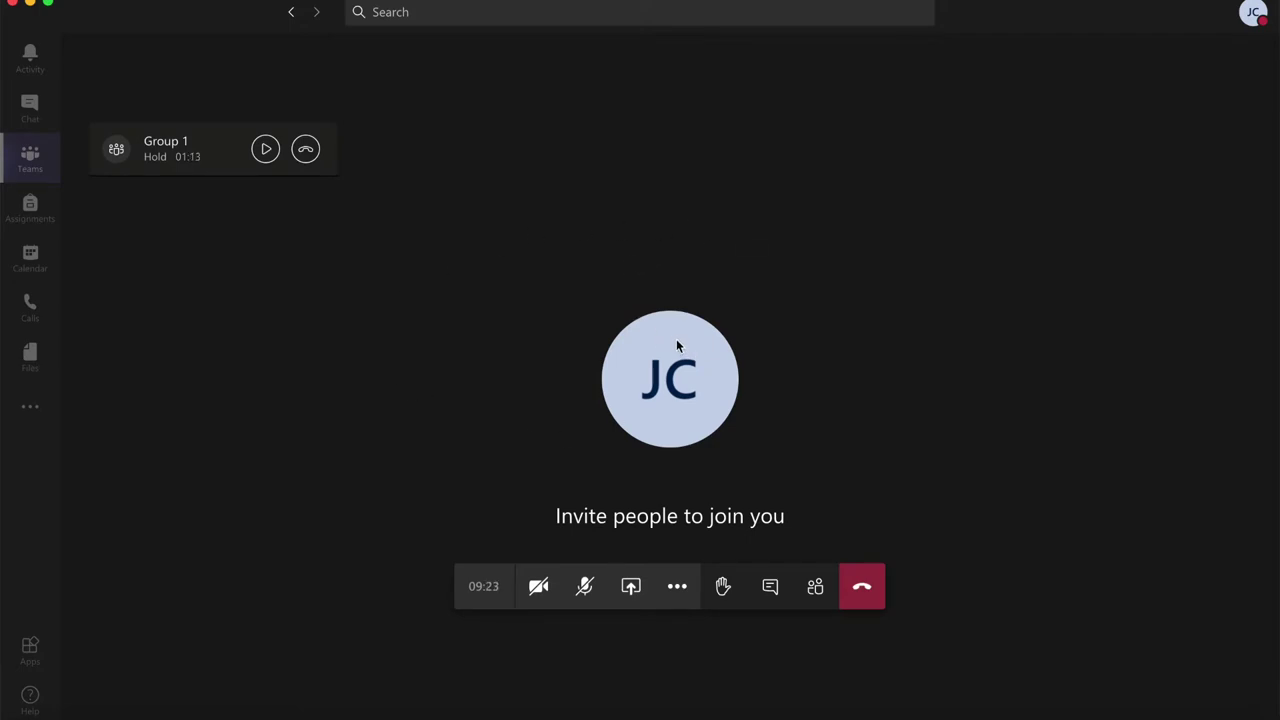
pyautogui.click(38, 161)
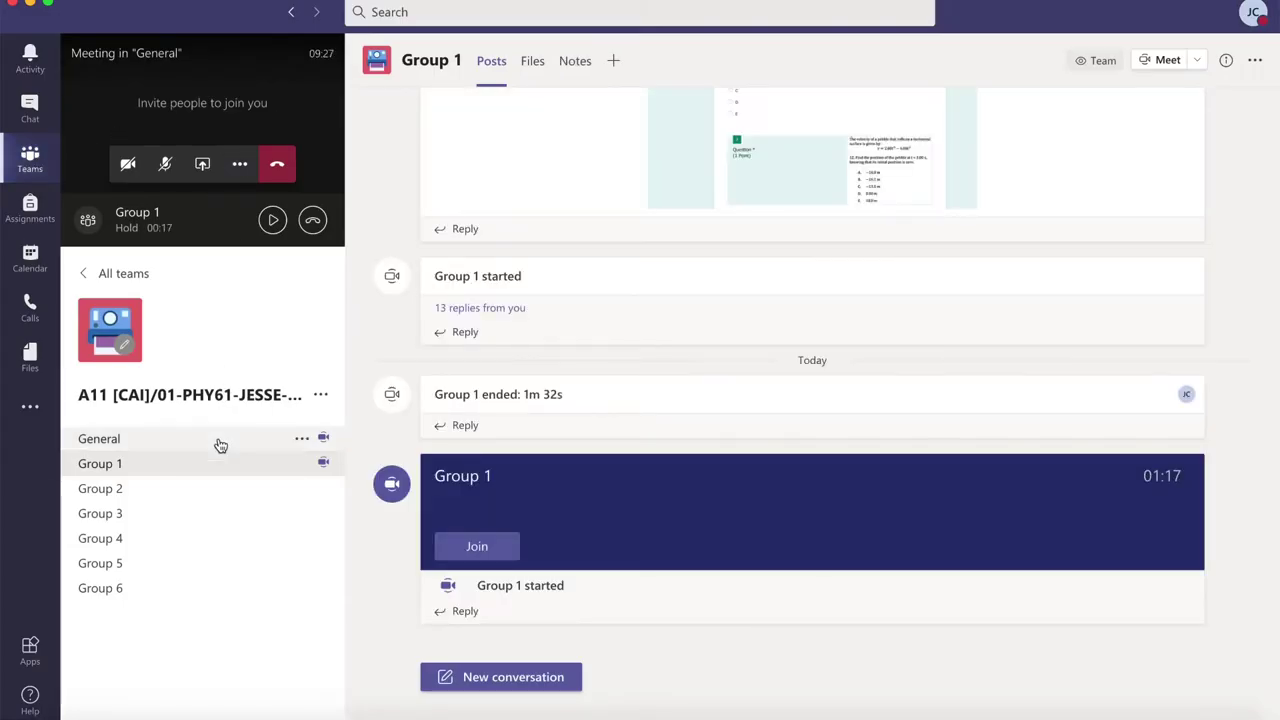
# Start a Meet Now meeting in the Group 2 channel while General and Group 1 stay on hold
pyautogui.click(213, 501)
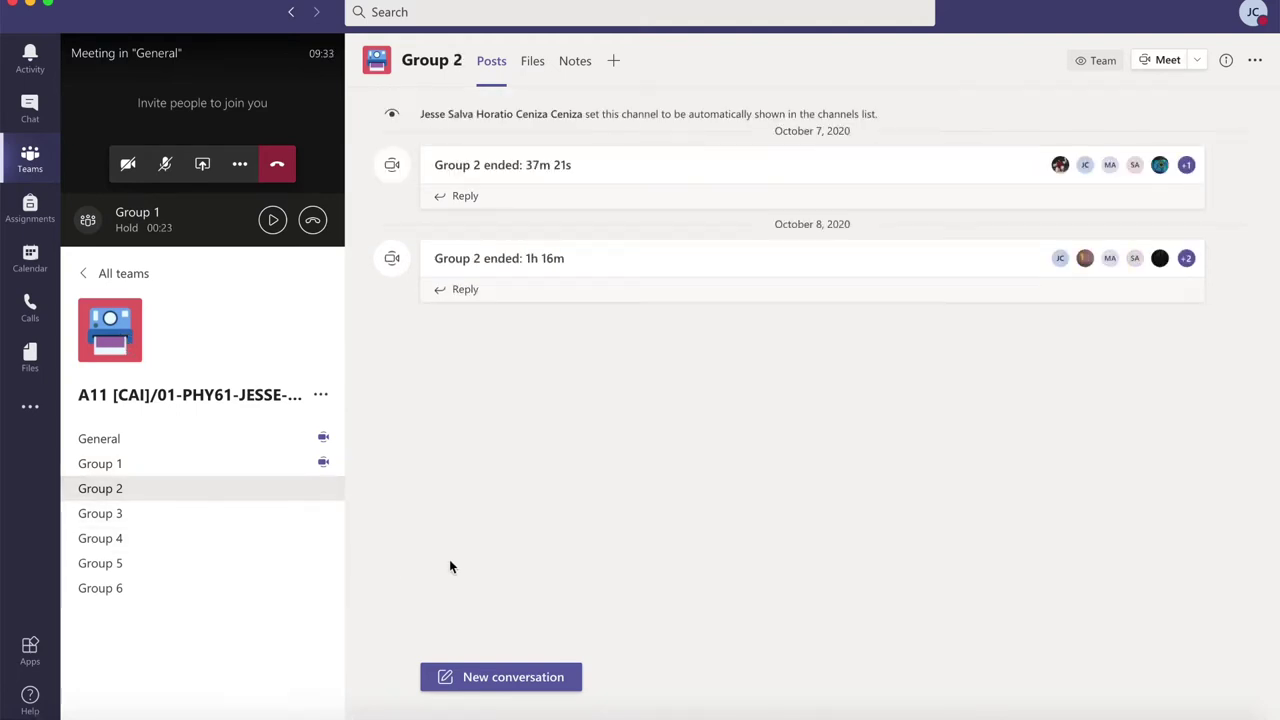
pyautogui.click(1161, 61)
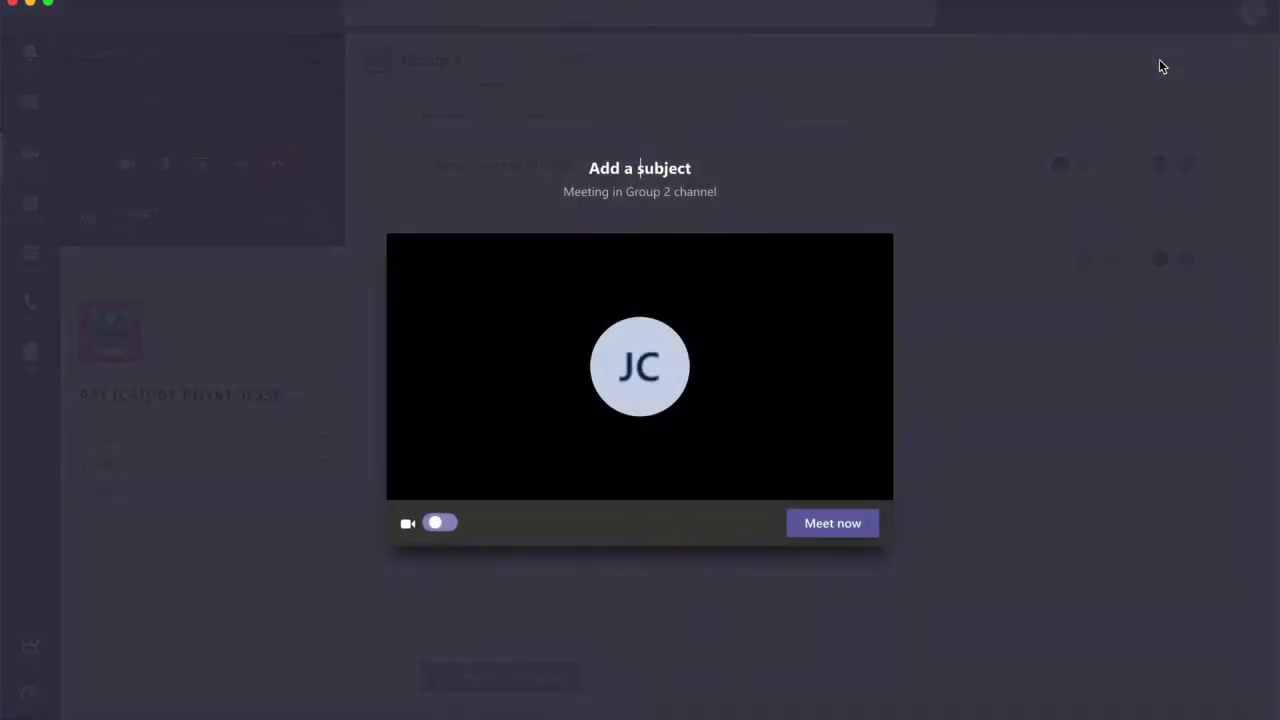
pyautogui.click(833, 525)
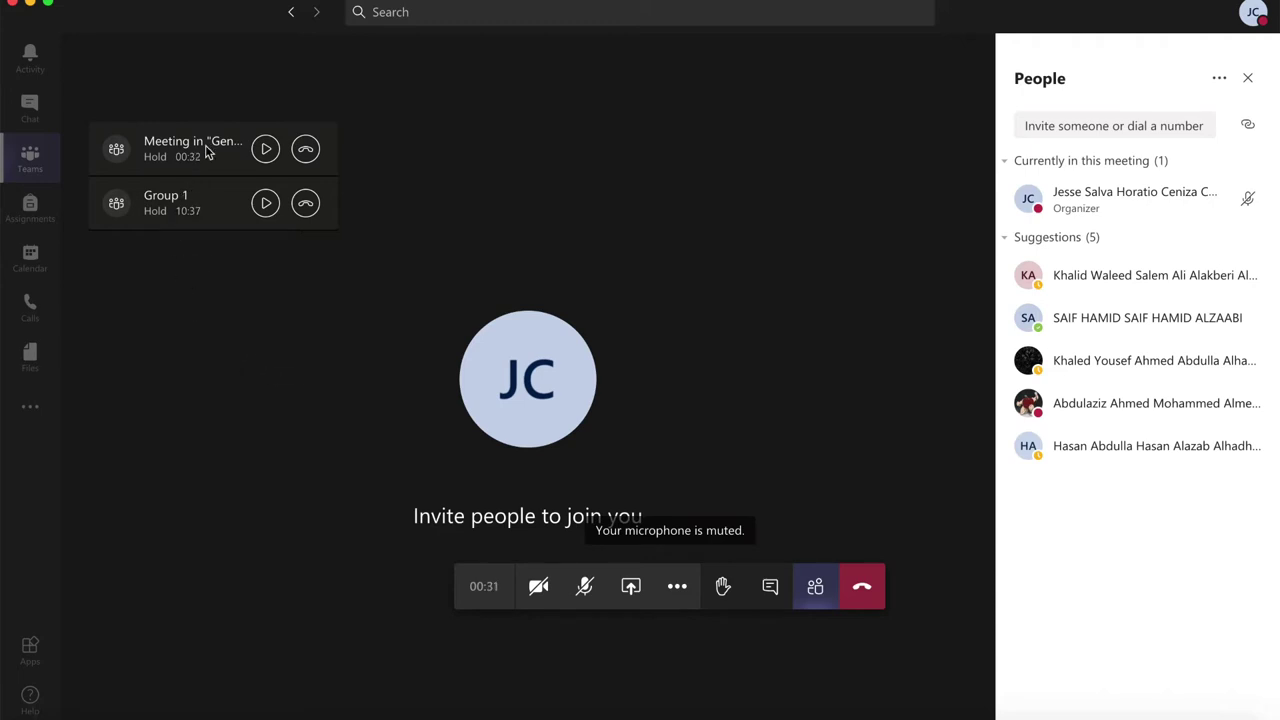
# Resume the General meeting with Group 2 on hold and return to the team's channels
pyautogui.click(265, 150)
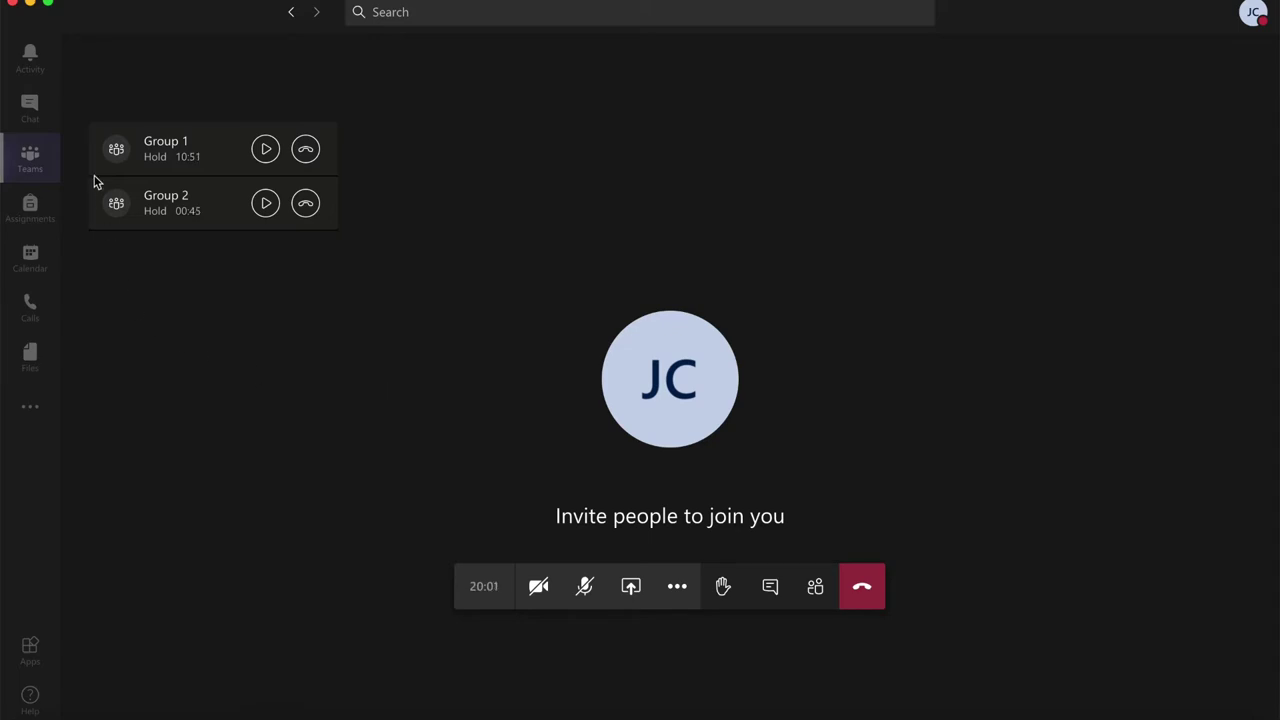
pyautogui.click(27, 160)
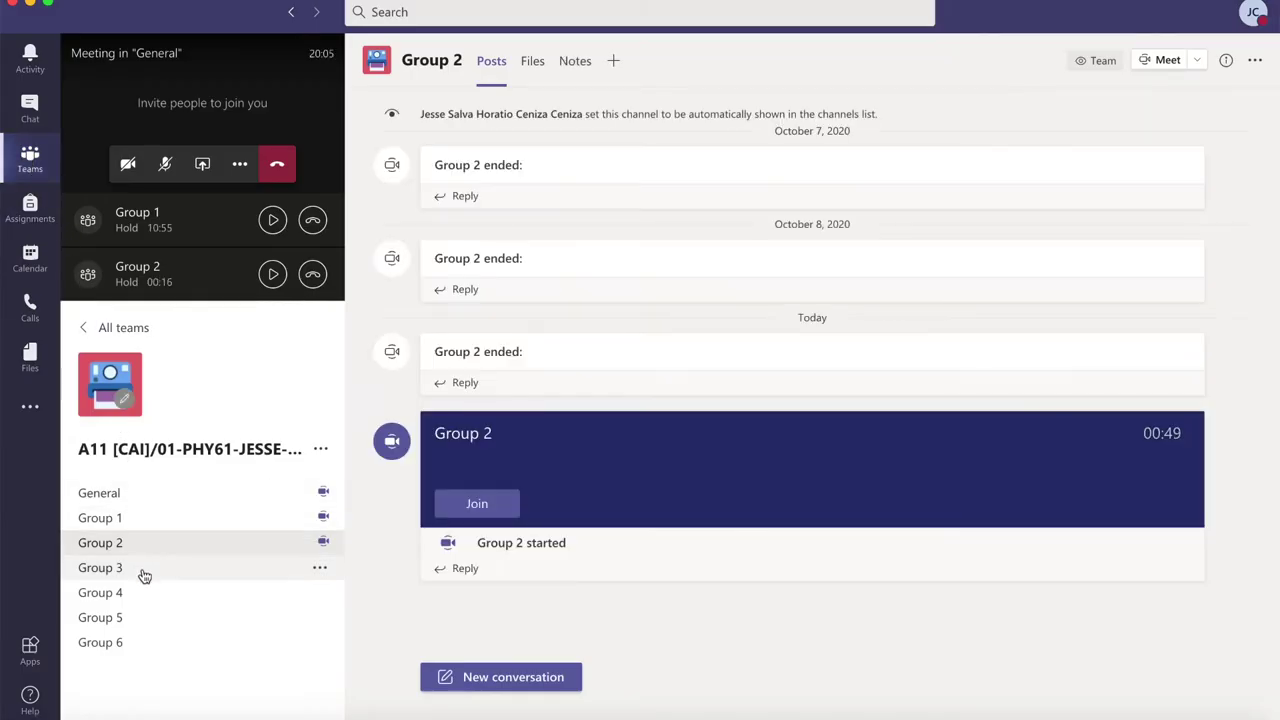
# Start a Meet Now meeting in Group 3, then resume the General meeting with Group 3 on hold
pyautogui.click(100, 567)
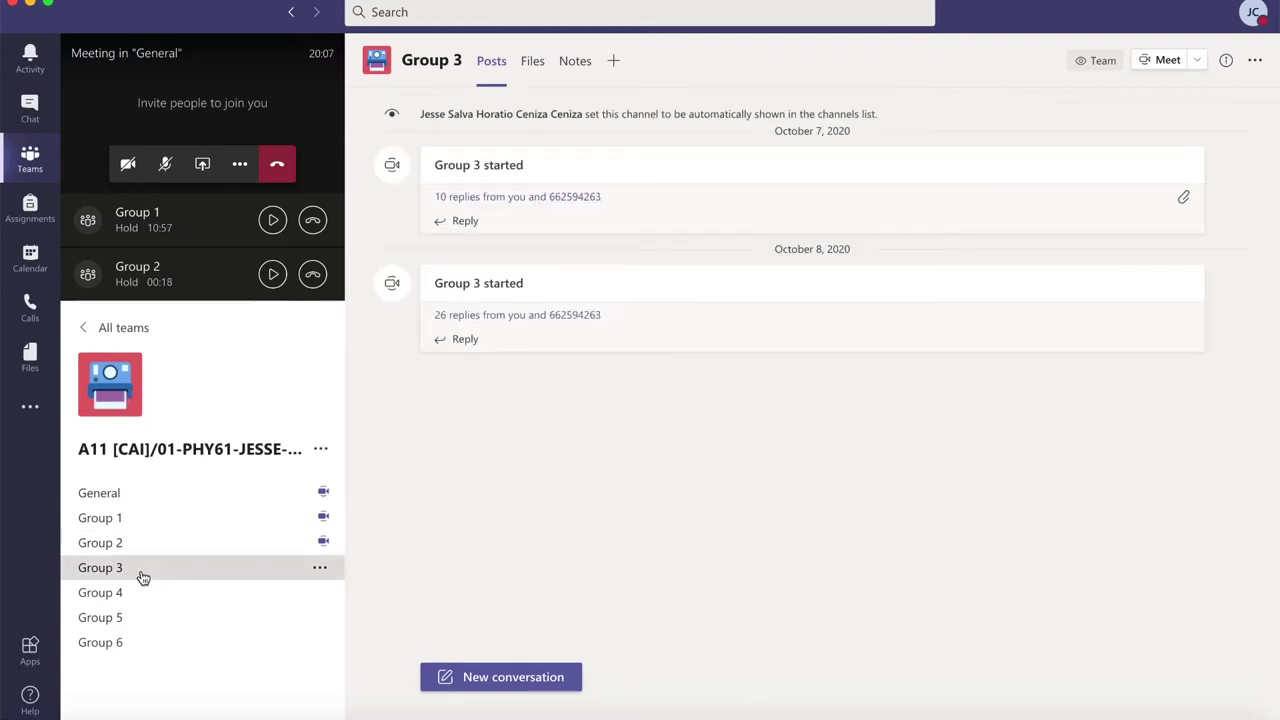
pyautogui.click(1160, 62)
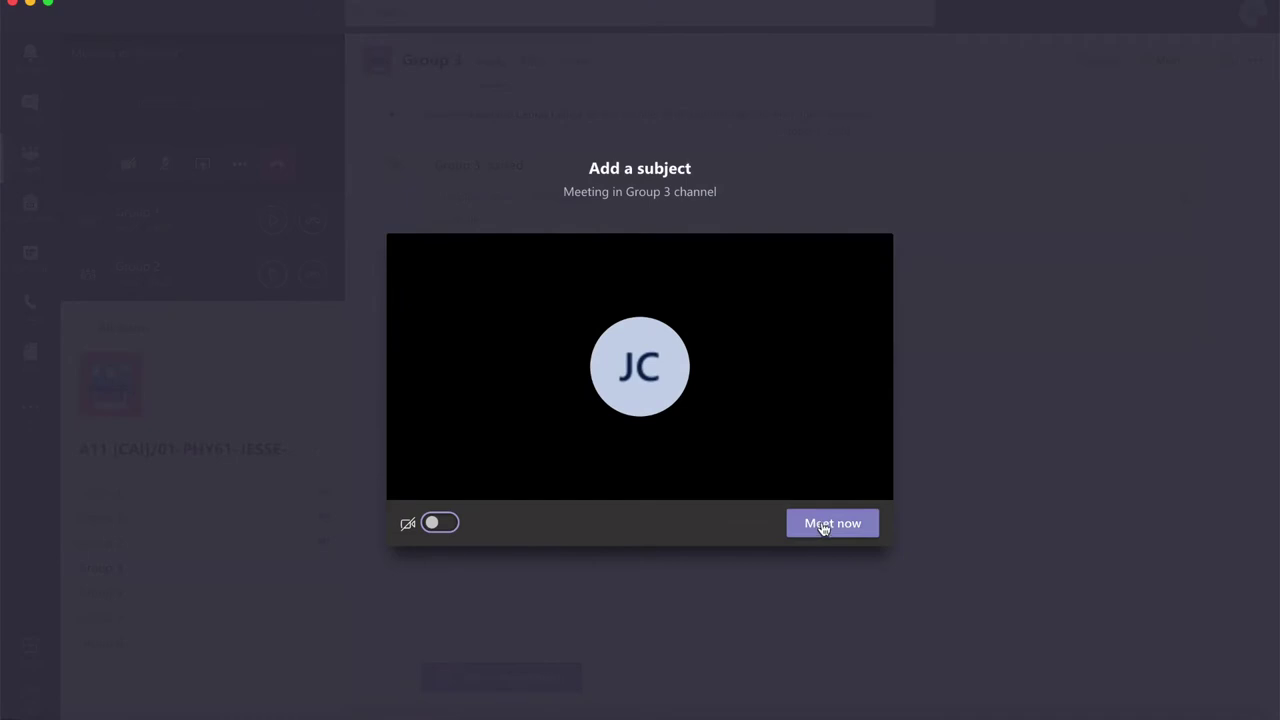
pyautogui.click(832, 523)
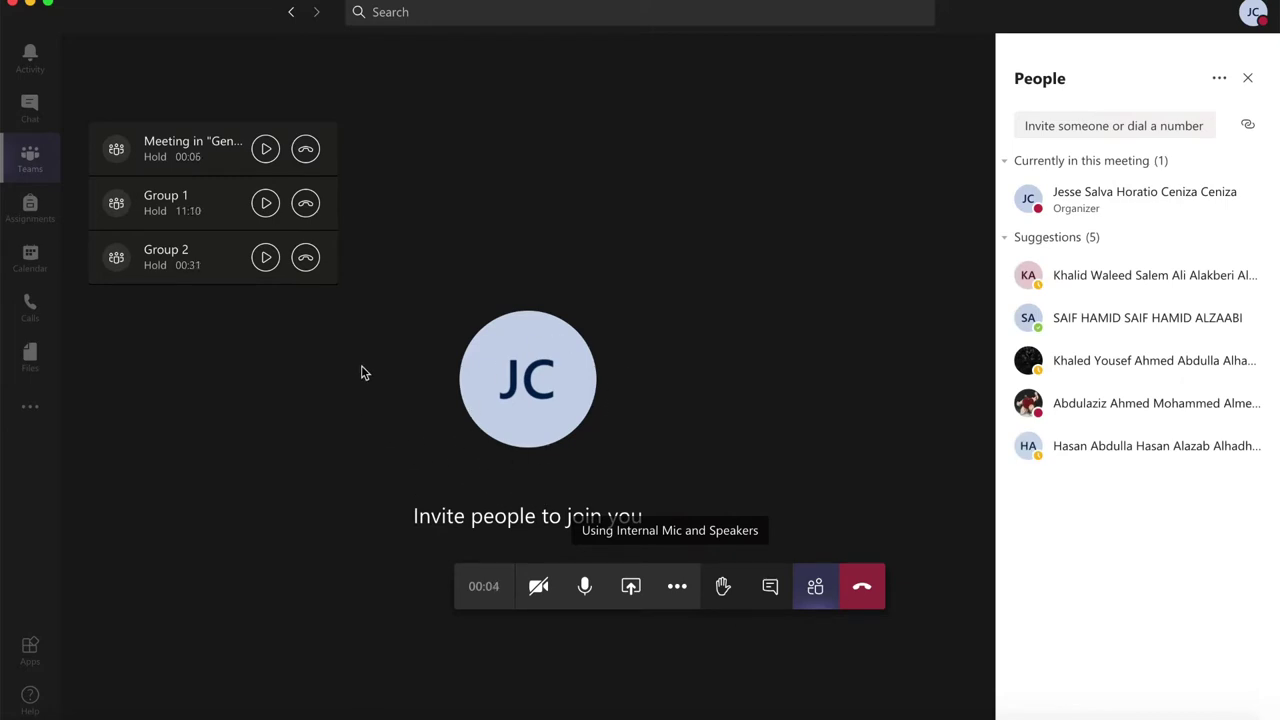
pyautogui.click(264, 150)
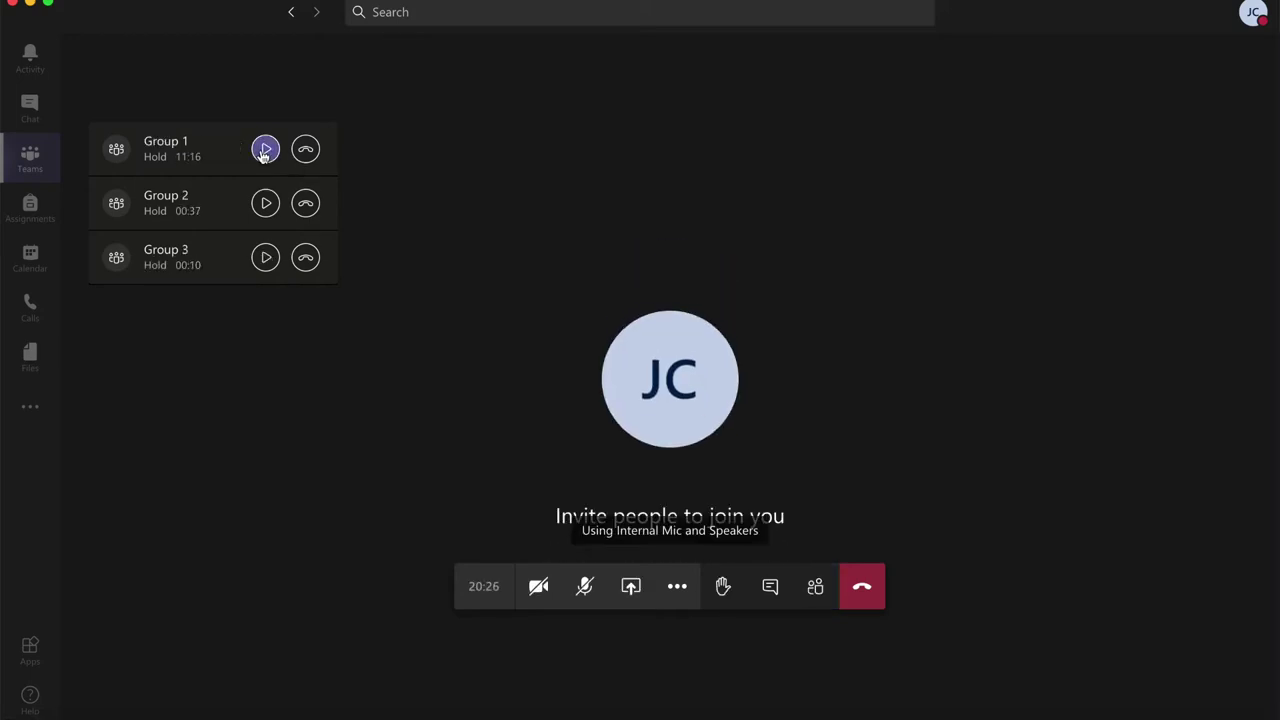